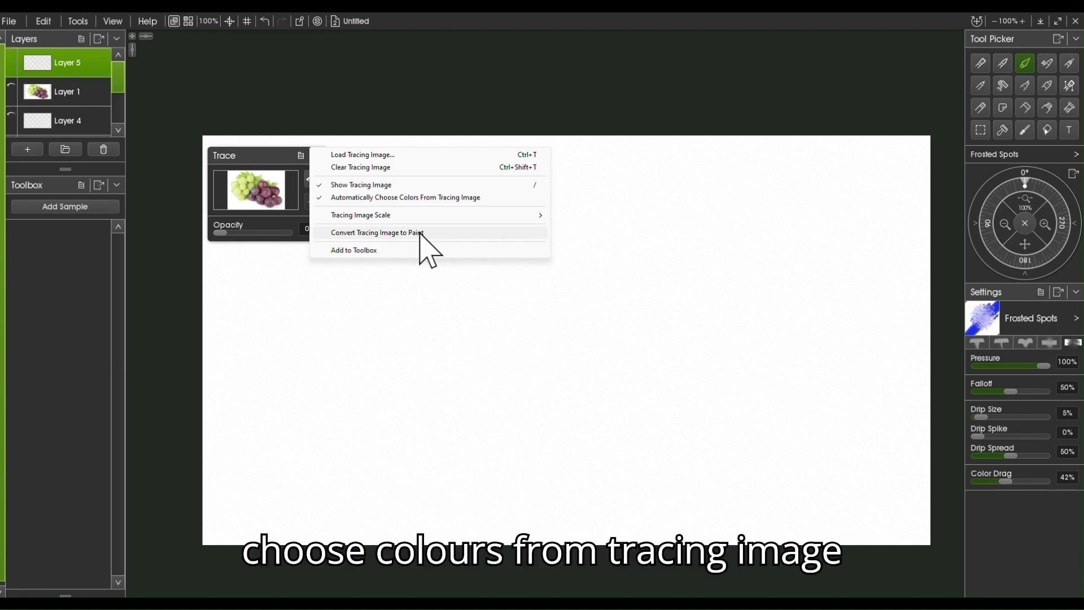
left_click(302, 174)
left_click(301, 156)
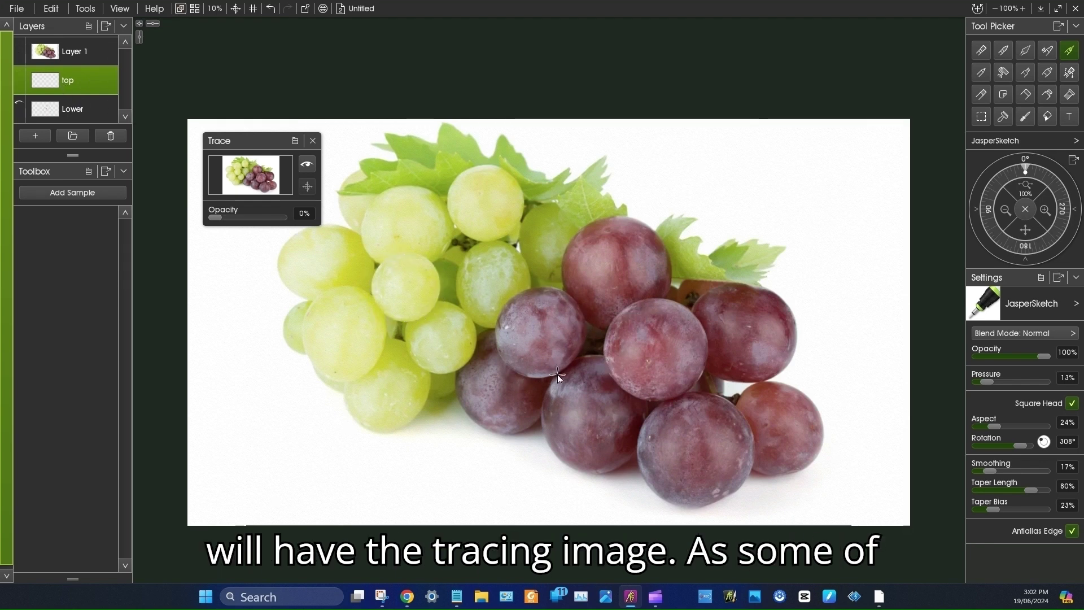
- Make the Lower layer active and visible in place of the top layer, with Layer 1's grape photo shown for tracing
left_click(20, 47)
left_click(20, 103)
right_click(89, 111)
left_click(126, 117)
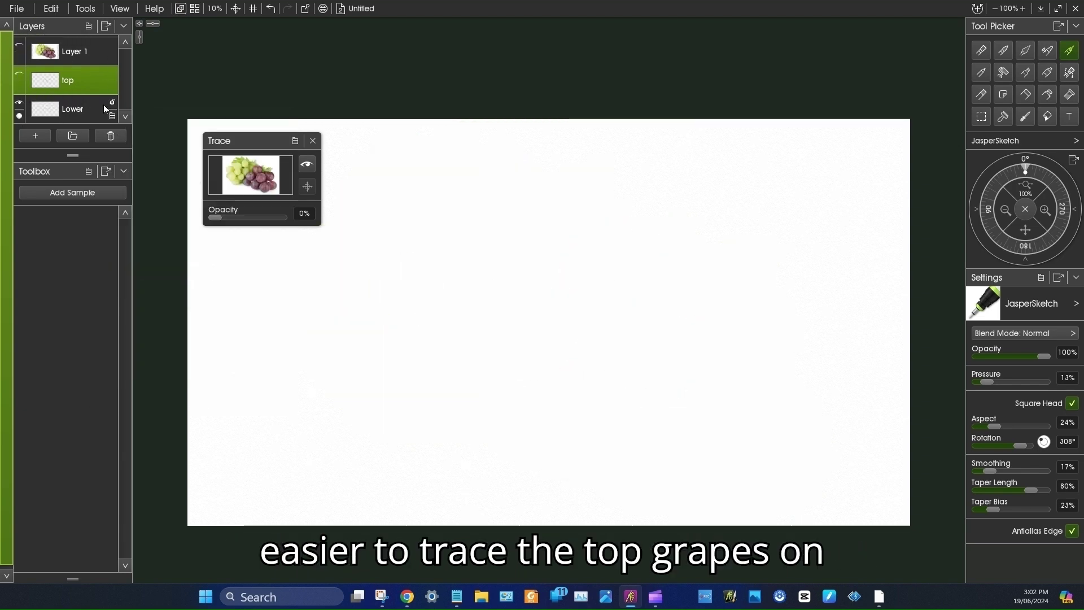
left_click(19, 47)
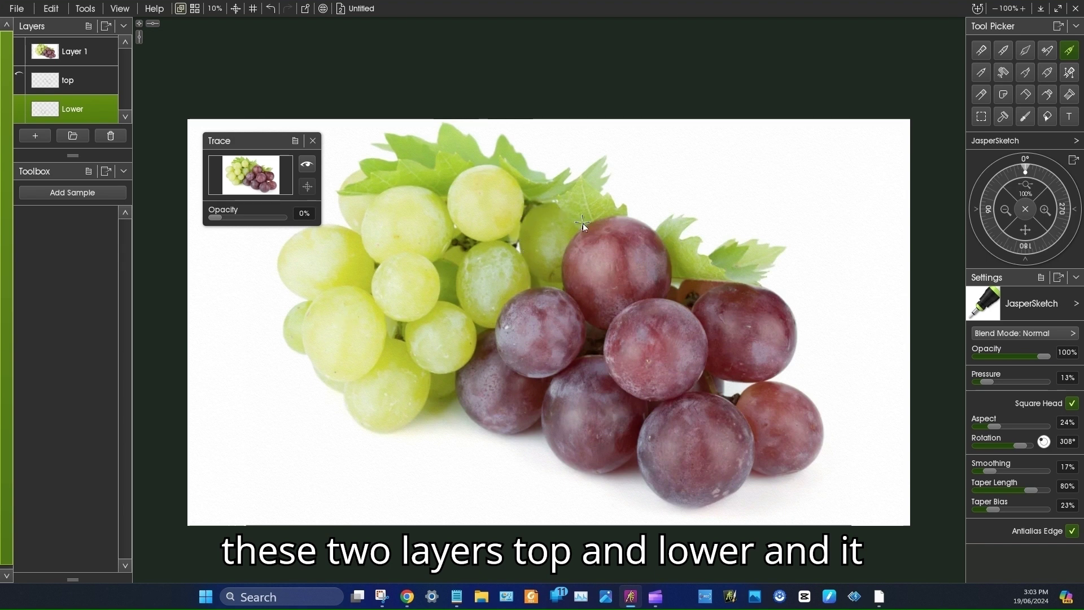
- Hide Layer 1's photo and paint inside the upper green grape outline on the Lower layer with the #10 Round brush
left_click(19, 45)
left_click(19, 73)
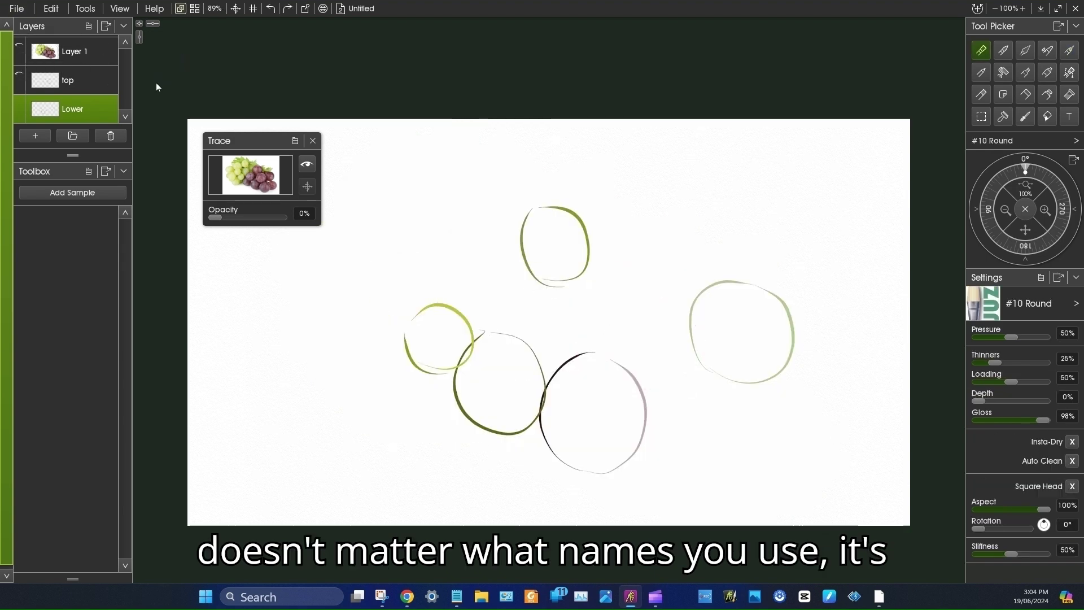
left_click_drag(580, 250, 557, 228)
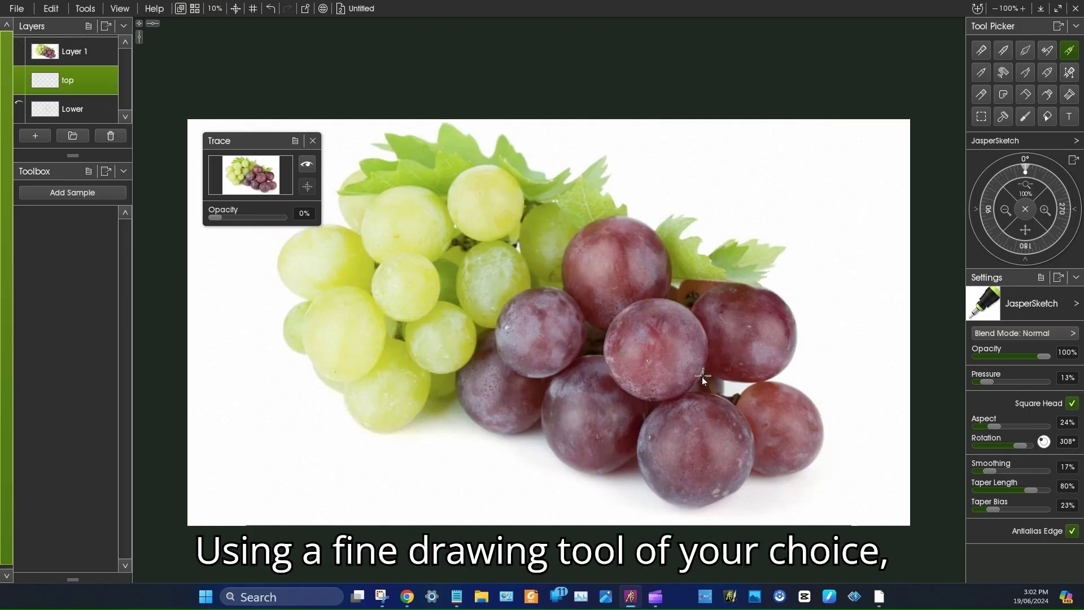
- Trace the foremost grapes on the top layer with JasperSketch and hide Layer 1's photo to check the outlines
mouse_move(539, 292)
left_mouse_down()
mouse_move(523, 290)
mouse_move(568, 363)
mouse_move(580, 333)
left_mouse_up()
left_click(19, 44)
left_click(20, 44)
left_click(19, 45)
- Show the Lower layer, hide the top layer and make Lower the active layer
left_click(21, 103)
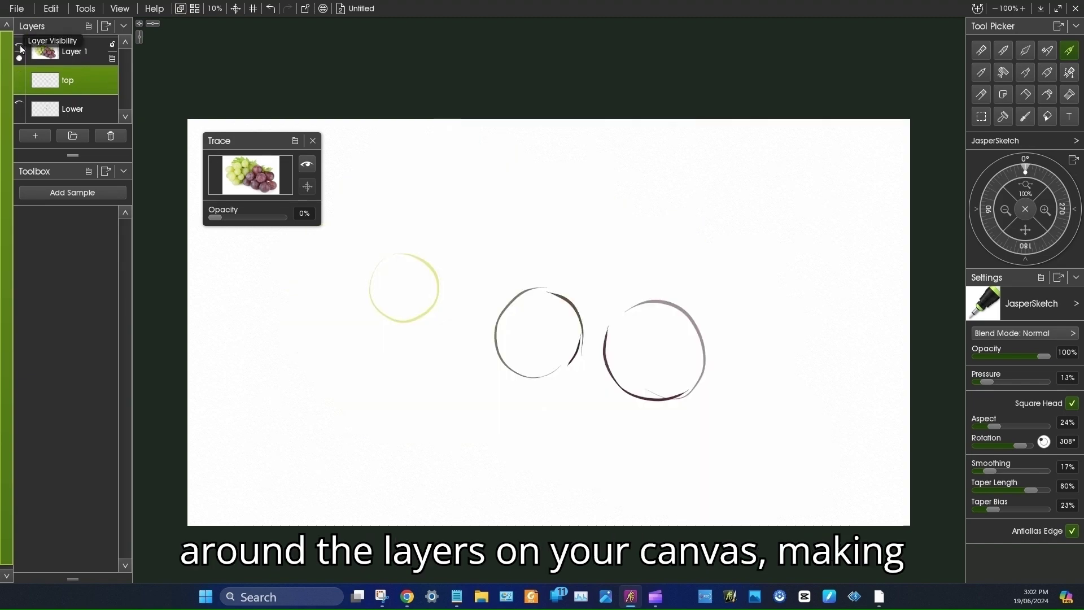
right_click(68, 107)
left_click(33, 89)
left_click(68, 110)
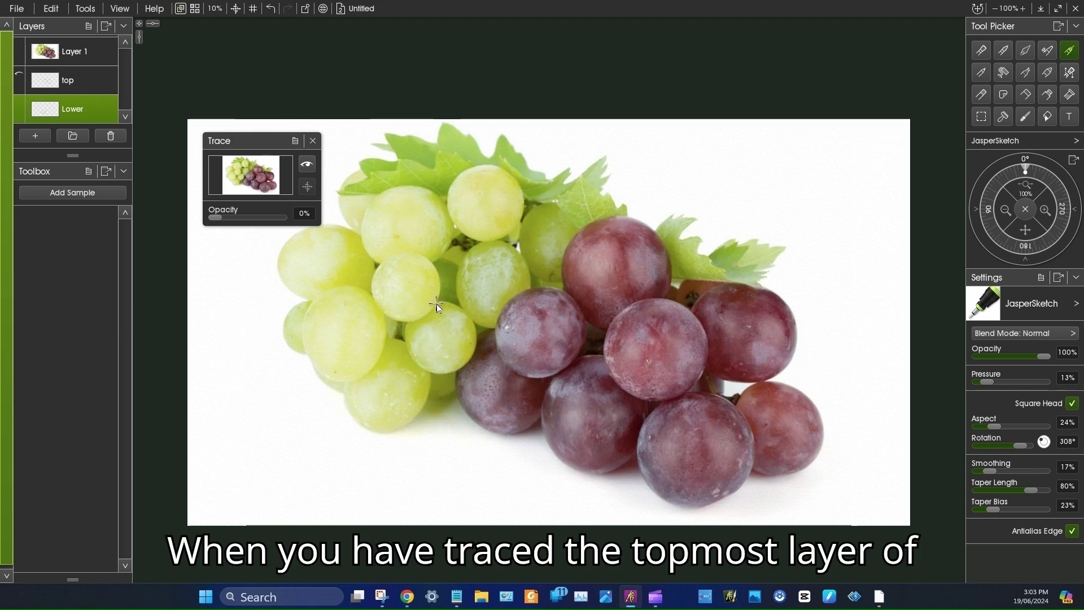
- Hide Layer 1's photo and fill the upper green, lower purple and far-right grape outlines on Lower with the #10 Round brush
left_click(18, 46)
left_click(22, 73)
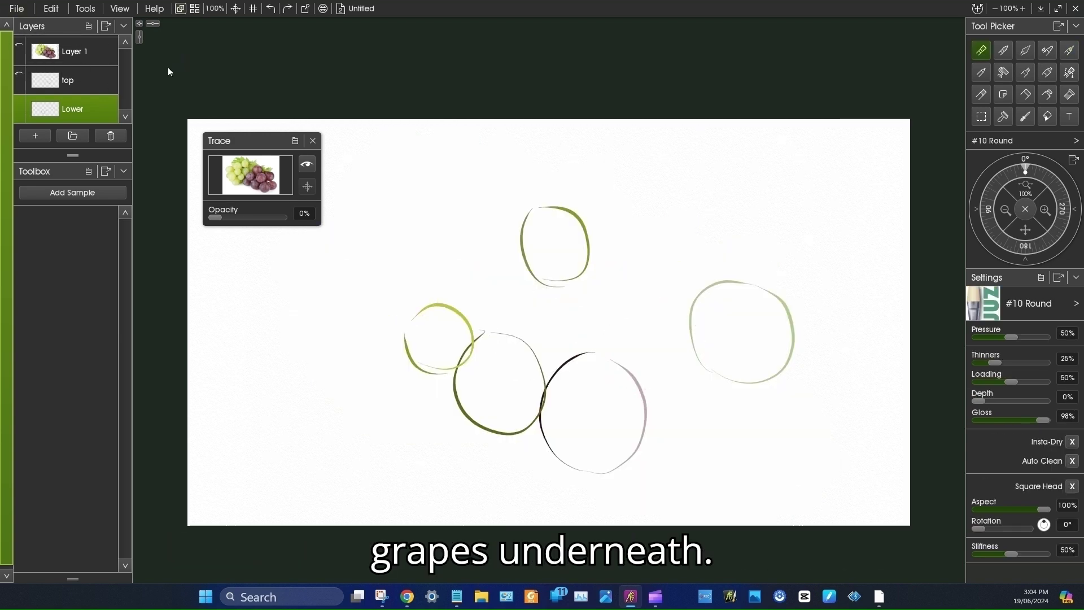
mouse_move(565, 243)
left_mouse_down()
mouse_move(556, 228)
mouse_move(576, 237)
mouse_move(572, 271)
mouse_move(552, 271)
mouse_move(528, 248)
mouse_move(543, 224)
mouse_move(565, 246)
left_mouse_up()
mouse_move(497, 351)
left_mouse_down()
mouse_move(510, 378)
mouse_move(503, 356)
mouse_move(528, 385)
mouse_move(498, 412)
mouse_move(472, 376)
mouse_move(489, 352)
mouse_move(510, 372)
left_mouse_up()
mouse_move(610, 382)
left_mouse_down()
mouse_move(621, 437)
mouse_move(584, 456)
mouse_move(565, 431)
mouse_move(568, 387)
mouse_move(596, 370)
mouse_move(617, 381)
mouse_move(620, 398)
mouse_move(599, 401)
mouse_move(590, 435)
left_mouse_up()
mouse_move(785, 316)
left_mouse_down()
mouse_move(765, 327)
mouse_move(766, 310)
mouse_move(770, 351)
mouse_move(746, 365)
mouse_move(717, 347)
mouse_move(710, 318)
mouse_move(737, 299)
mouse_move(745, 327)
mouse_move(726, 319)
mouse_move(737, 313)
left_mouse_up()
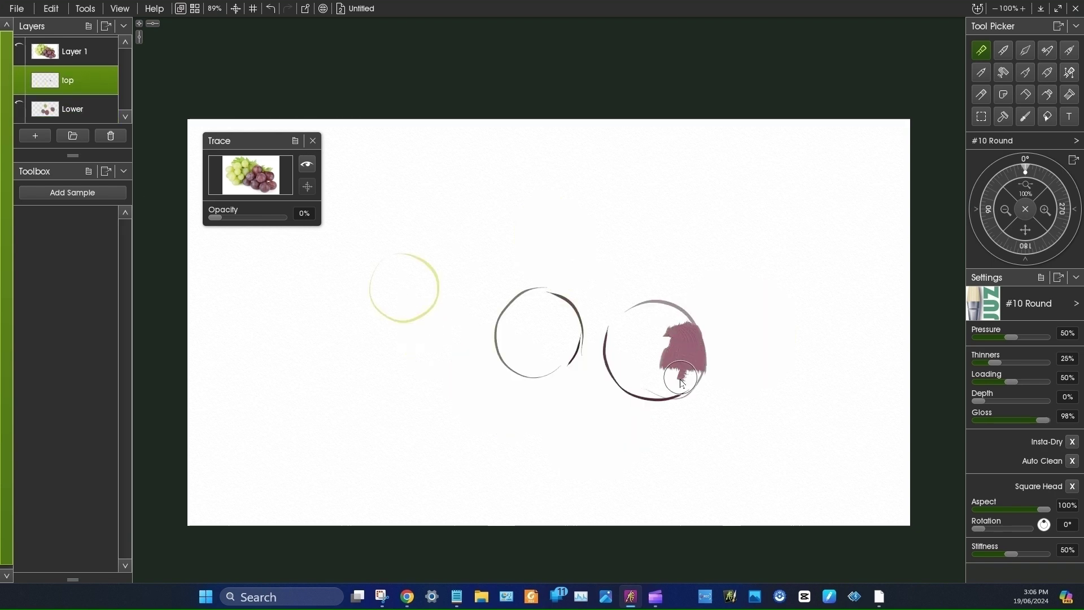
- Fill the three grape outlines on the top layer with #10 Round paint, then show Lower and paint between the green grapes
mouse_move(695, 361)
left_mouse_down()
mouse_move(680, 383)
mouse_move(638, 374)
mouse_move(634, 330)
mouse_move(677, 350)
mouse_move(671, 325)
mouse_move(637, 323)
left_mouse_up()
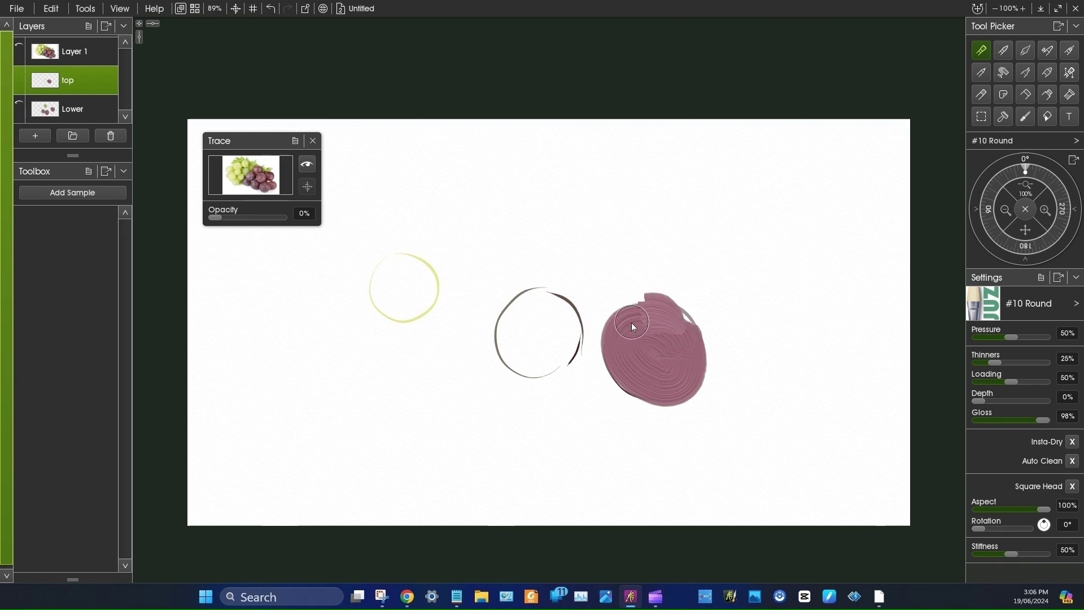
mouse_move(567, 311)
left_mouse_down()
mouse_move(558, 350)
mouse_move(535, 359)
mouse_move(515, 337)
mouse_move(543, 331)
left_mouse_up()
mouse_move(415, 281)
left_mouse_down()
mouse_move(413, 309)
mouse_move(407, 280)
left_mouse_up()
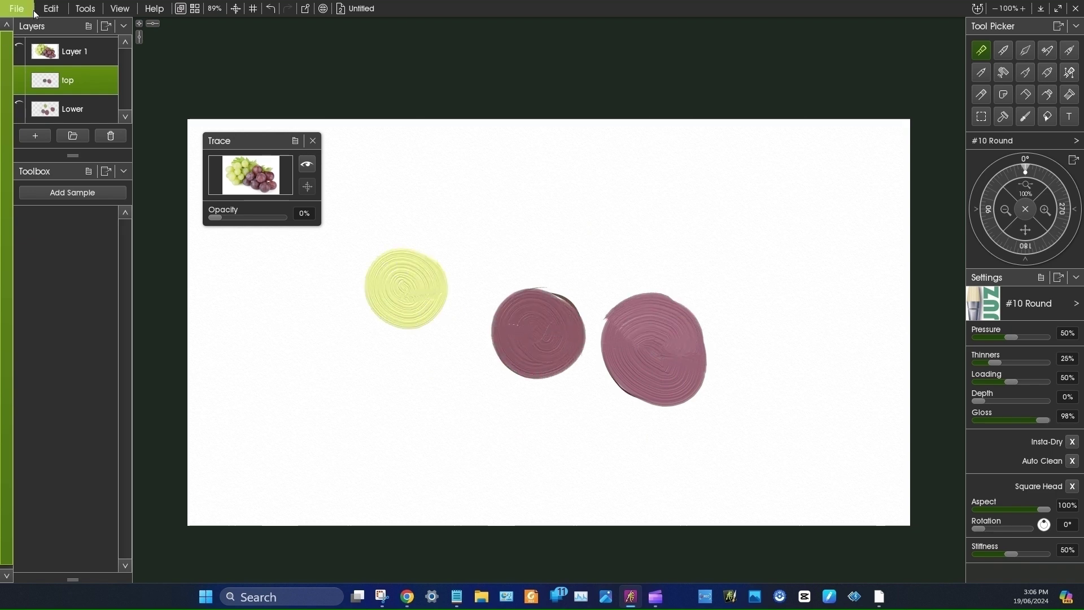
left_click(20, 104)
mouse_move(448, 321)
left_mouse_down()
mouse_move(431, 346)
mouse_move(448, 342)
mouse_move(388, 319)
left_mouse_up()
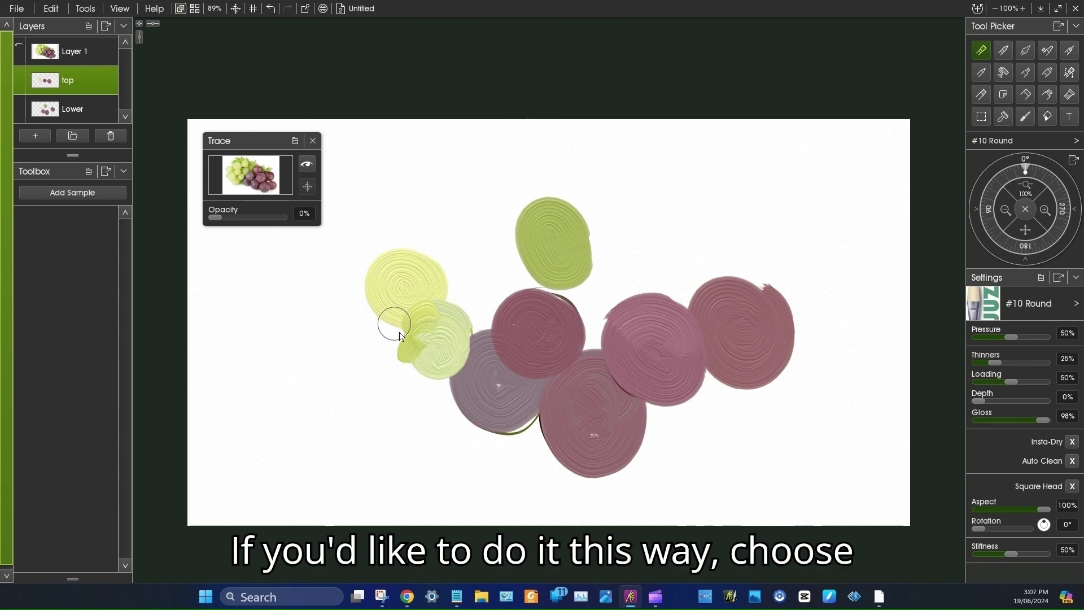
- Draw an elliptical selection in Replace mode around the large upper green grape on Lower and move it onto the leftmost grape
left_click(975, 114)
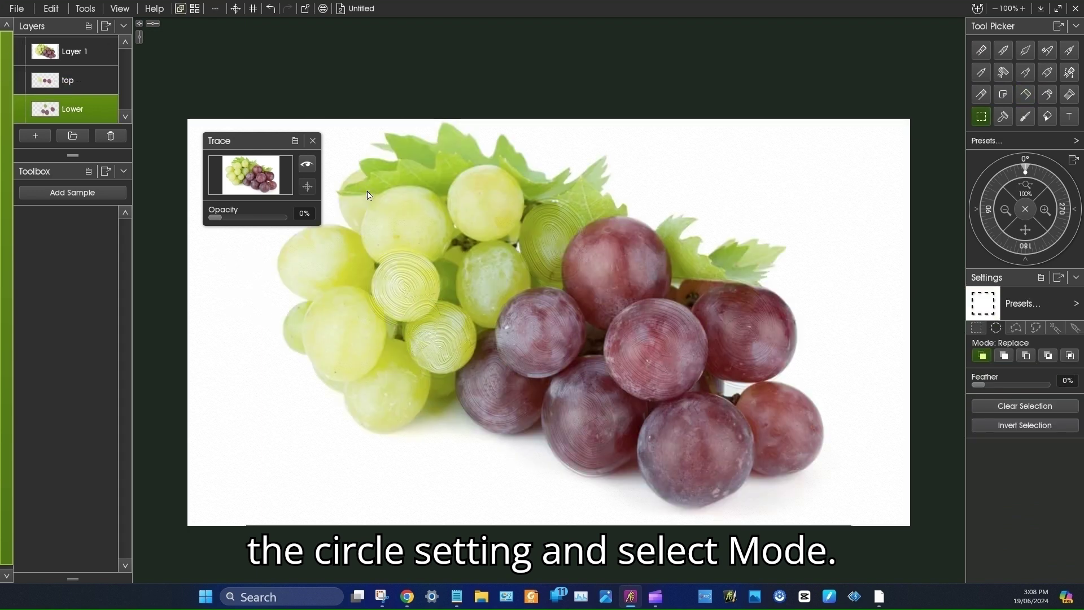
left_click_drag(367, 191, 459, 269)
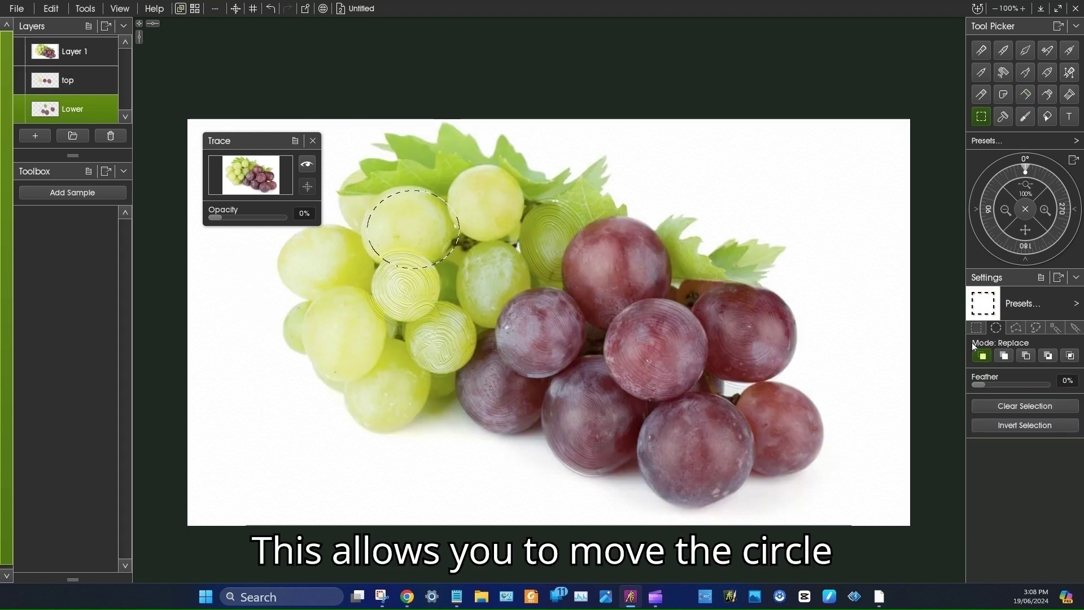
mouse_move(419, 232)
left_mouse_down()
mouse_move(427, 208)
mouse_move(415, 255)
mouse_move(369, 209)
mouse_move(422, 223)
mouse_move(324, 269)
left_mouse_up()
- Move the Trace panel clear of the leftmost grape's selection and hide Layer 1's photo
left_click(981, 50)
left_click(19, 45)
left_click(272, 188)
left_click(981, 116)
left_click_drag(243, 141, 230, 122)
left_click(19, 45)
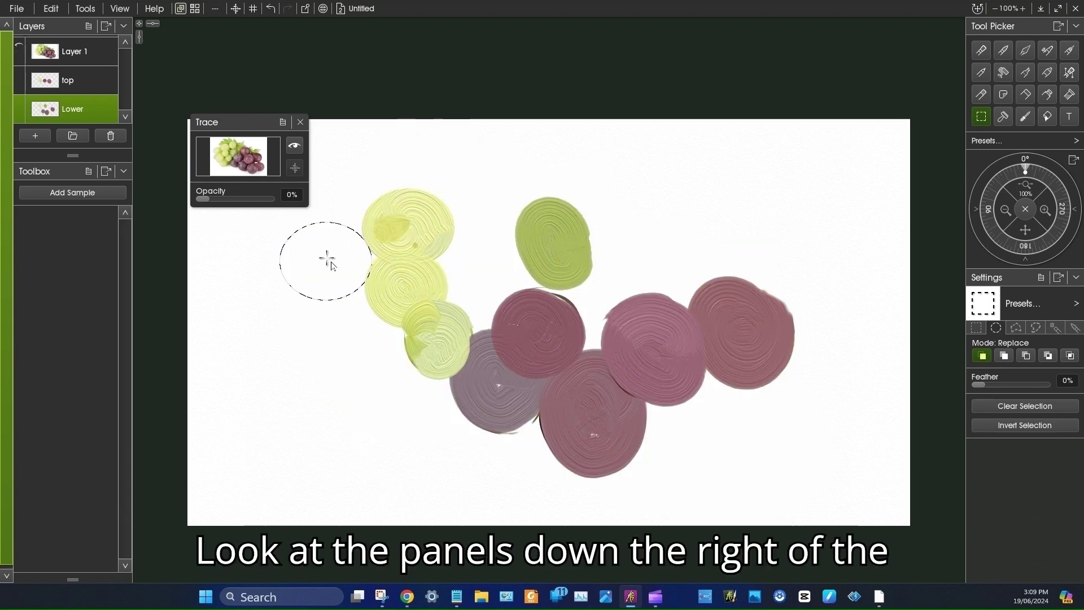
- Fill the leftmost grape's selection on Lower with pale yellow-green #10 Round paint and make the top layer active
left_click(982, 50)
mouse_move(330, 248)
left_mouse_down()
mouse_move(319, 273)
mouse_move(299, 277)
left_mouse_up()
left_click(68, 80)
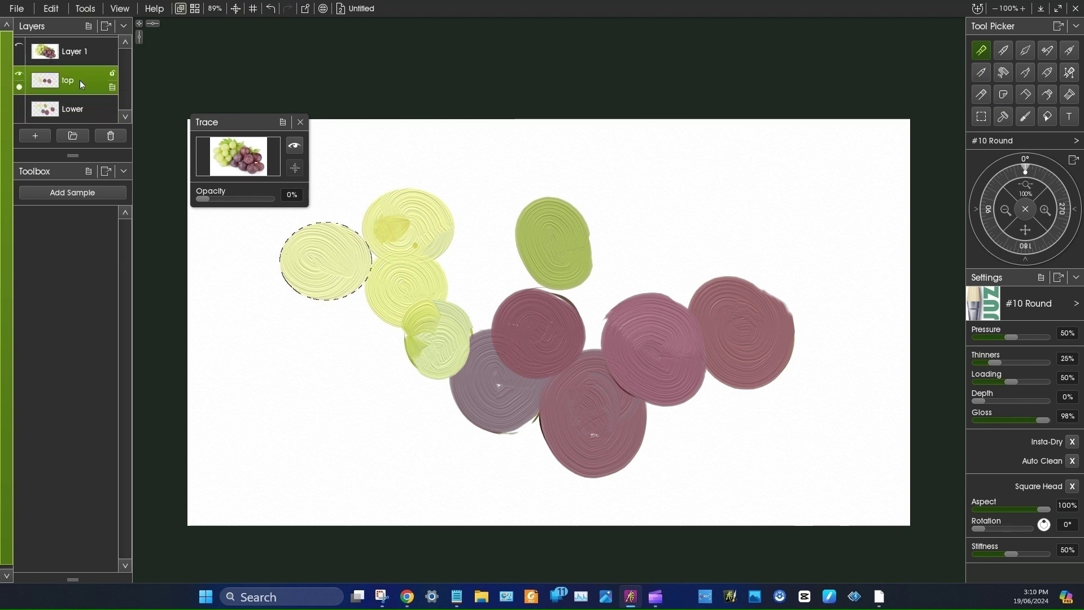
left_click(19, 45)
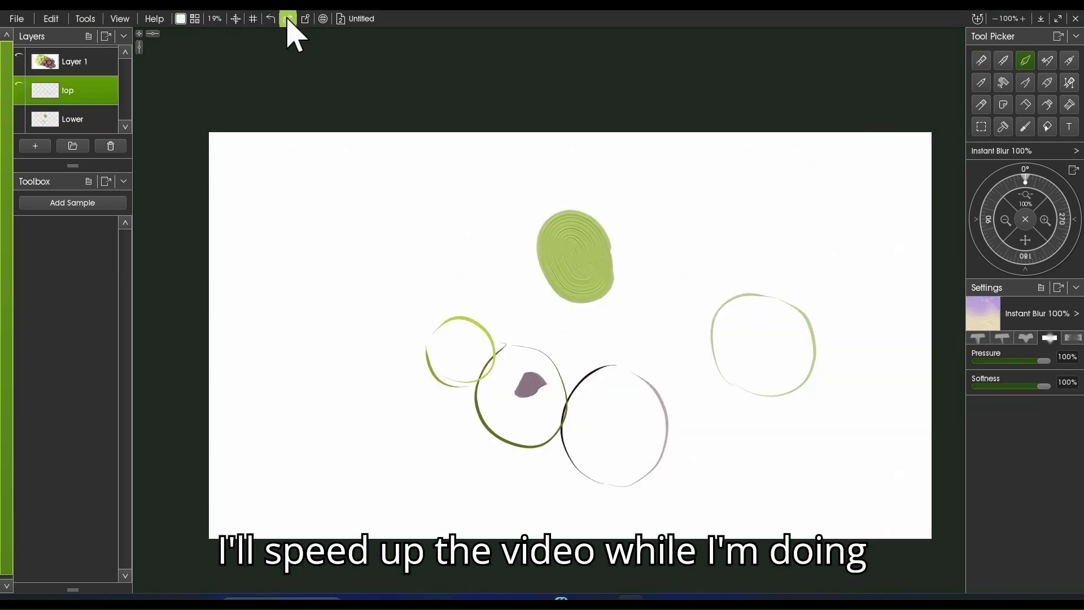
- Redo the painting history through the base fills of the originally outlined green and purple grapes
left_click(288, 10)
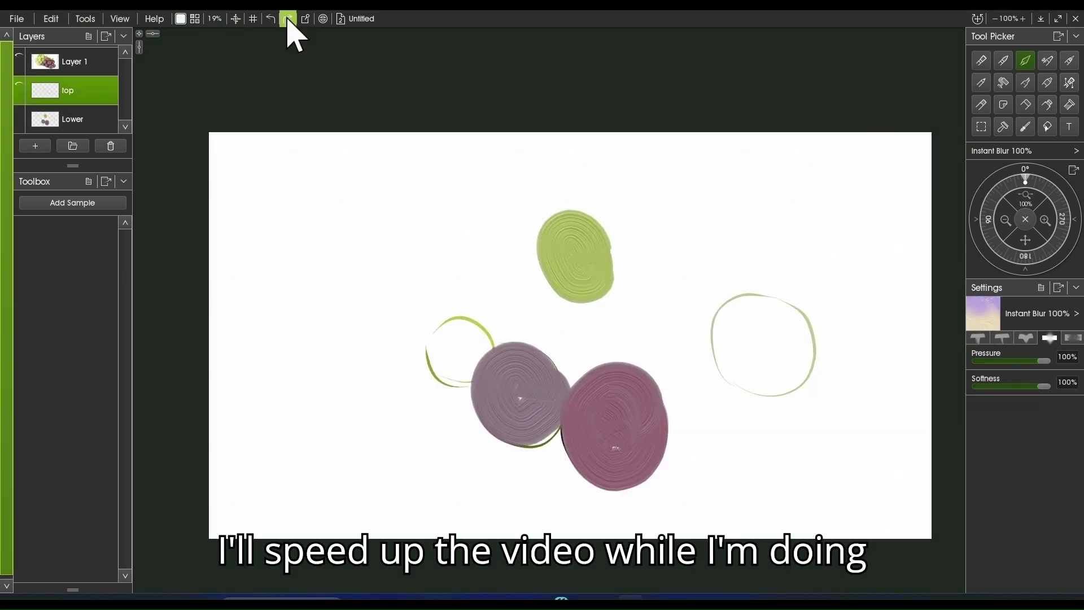
left_click(288, 10)
left_click(288, 19)
left_click(287, 18)
left_click(287, 18)
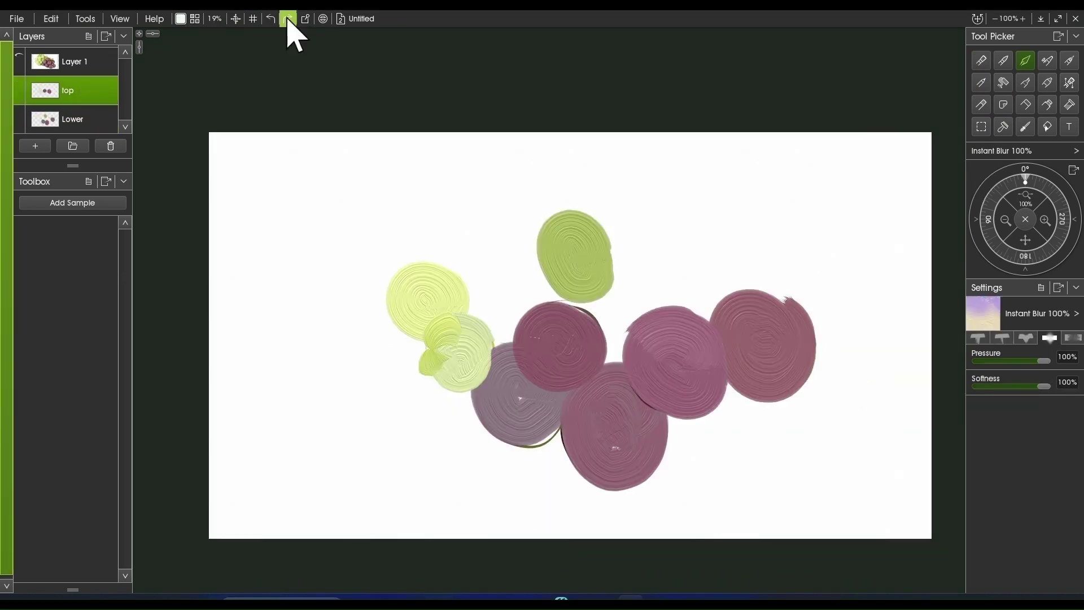
- Redo the selections and base fills of the surrounding green grapes, through the lower-left green grape
left_click(288, 19)
left_click(288, 18)
left_click(288, 19)
left_click(287, 18)
left_click(287, 19)
left_click(287, 19)
left_click(288, 18)
left_click(288, 19)
left_click(287, 19)
left_click(288, 19)
left_click(287, 19)
left_click(287, 18)
left_click(287, 19)
left_click(287, 18)
left_click(287, 18)
left_click(288, 18)
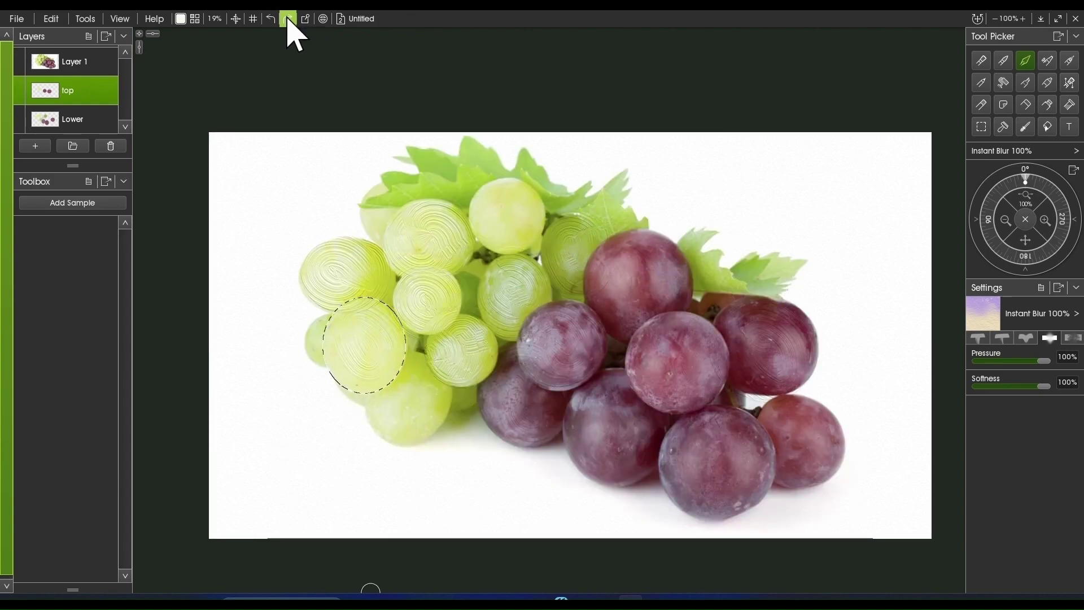
- Redo the base fills of the topmost and bottom green grapes and the large red grape beside the upper green one
left_click(288, 19)
left_click(287, 18)
left_click(287, 19)
left_click(288, 19)
left_click(287, 18)
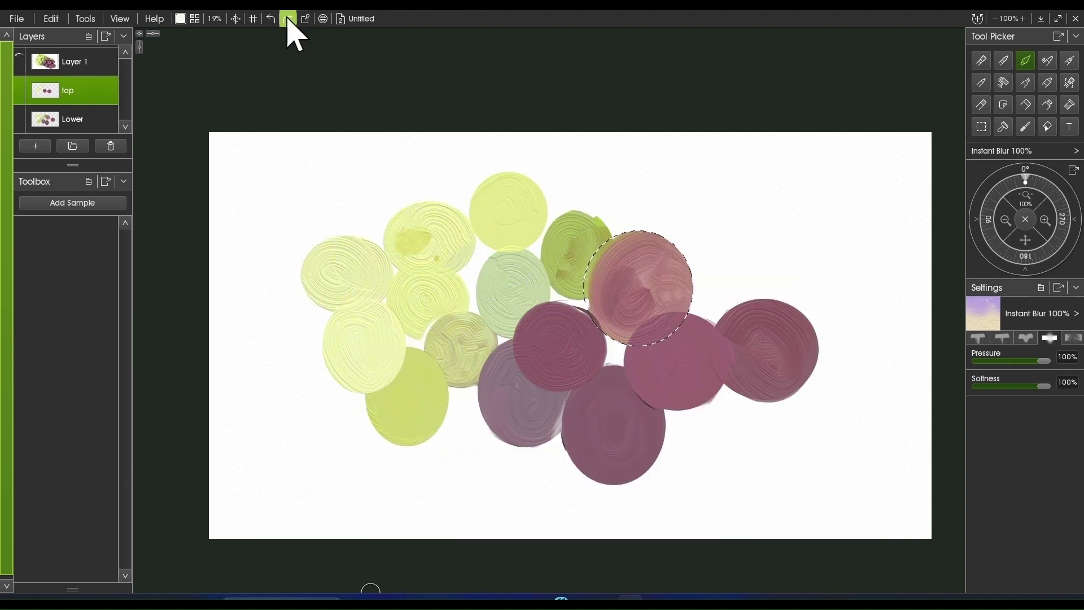
- Redo the base fills of the bottom purple and lower-right red grapes and the first dark shading on the far-right grape
left_click(287, 19)
left_click(287, 18)
left_click(287, 19)
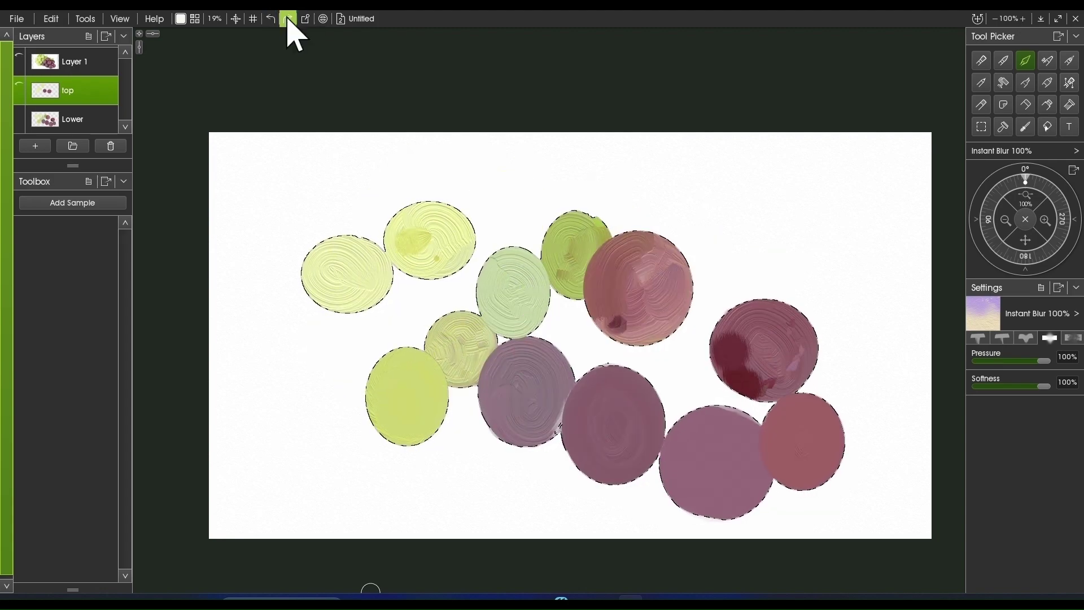
- Redo the light and dark colour dabs on the far-right grape and the three lower purple grapes of the Lower layer
left_click(287, 19)
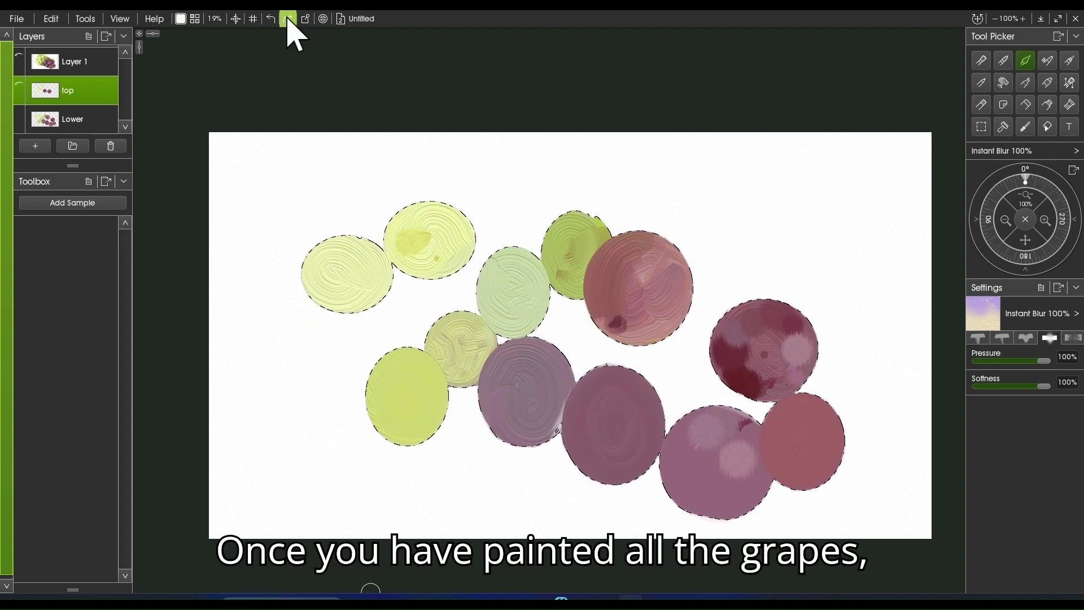
left_click(287, 19)
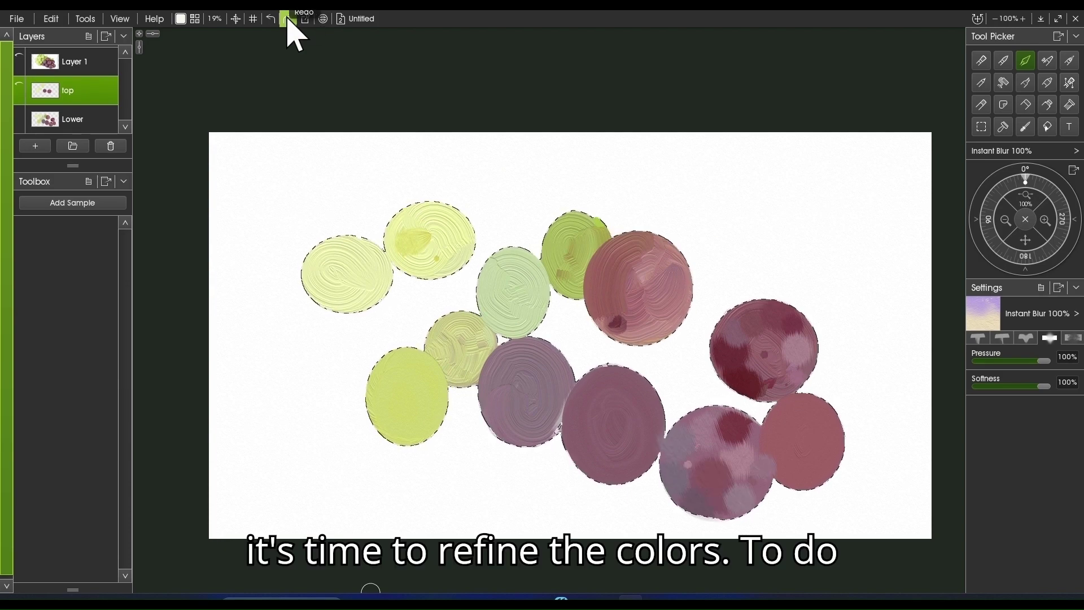
left_click(287, 19)
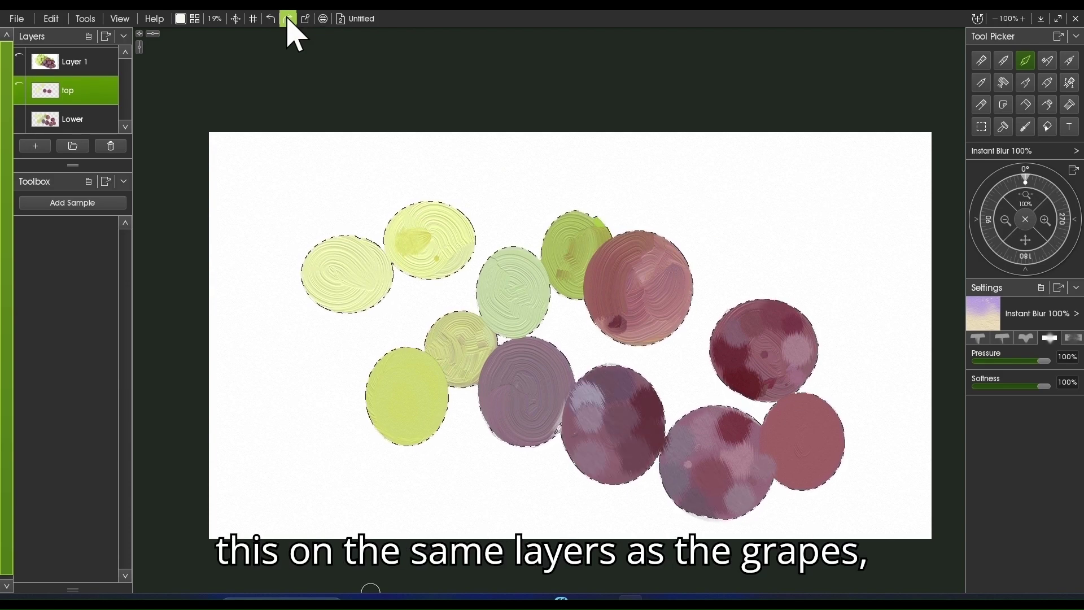
left_click(288, 19)
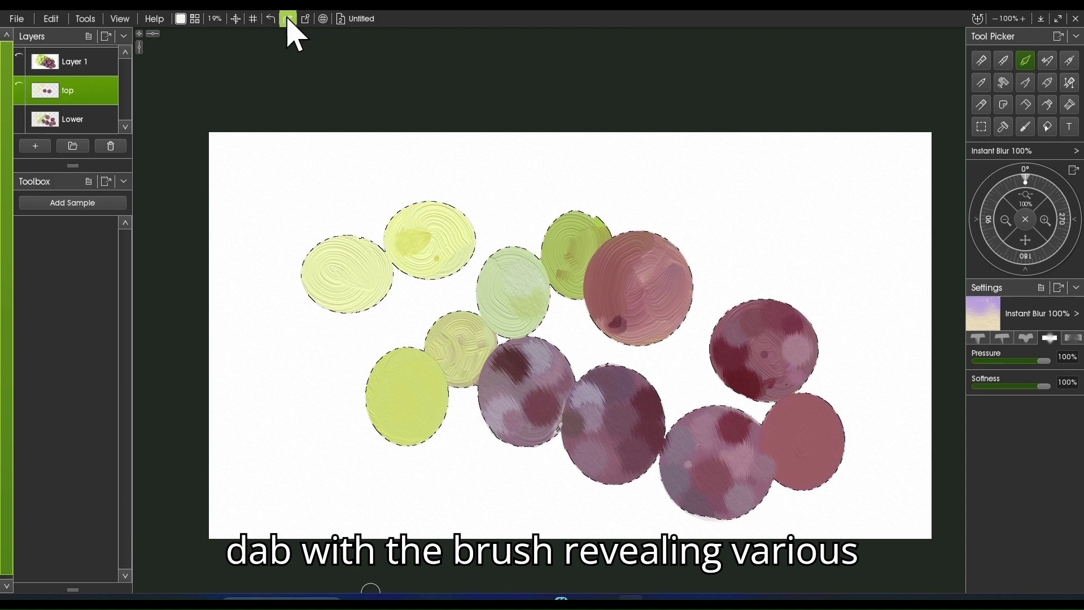
- Redo the varied shades dabbed on the Lower layer's green grapes and on the large upper red grape
left_click(287, 19)
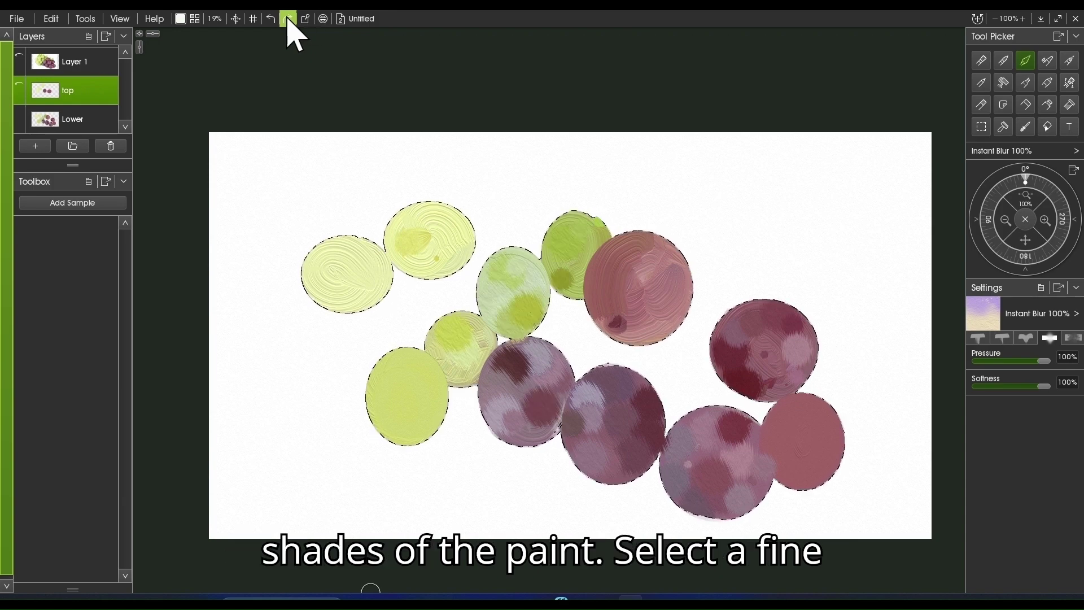
left_click(288, 18)
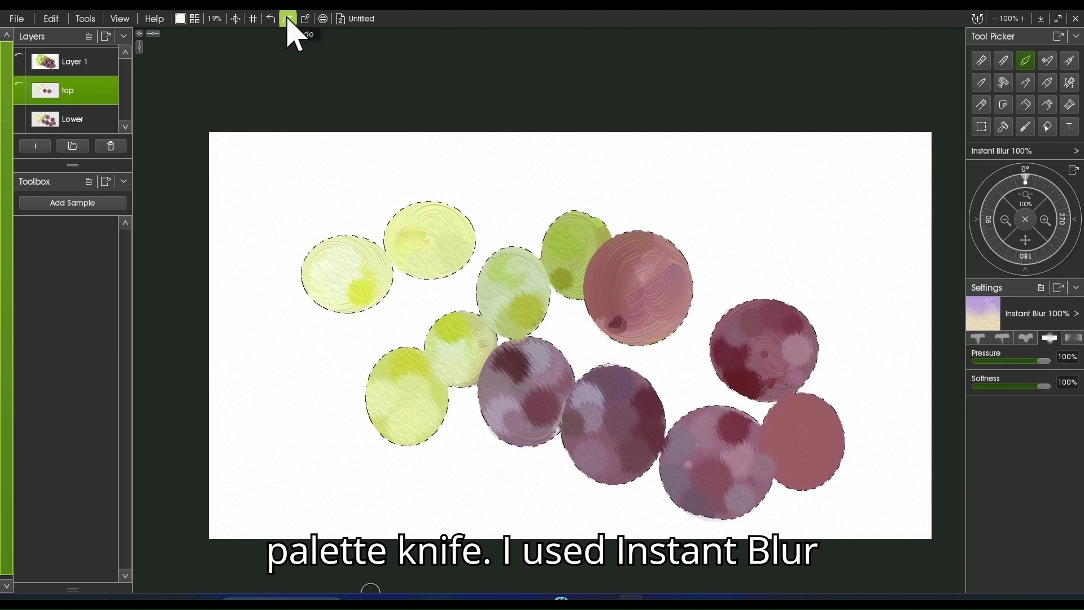
left_click(288, 19)
left_click(287, 19)
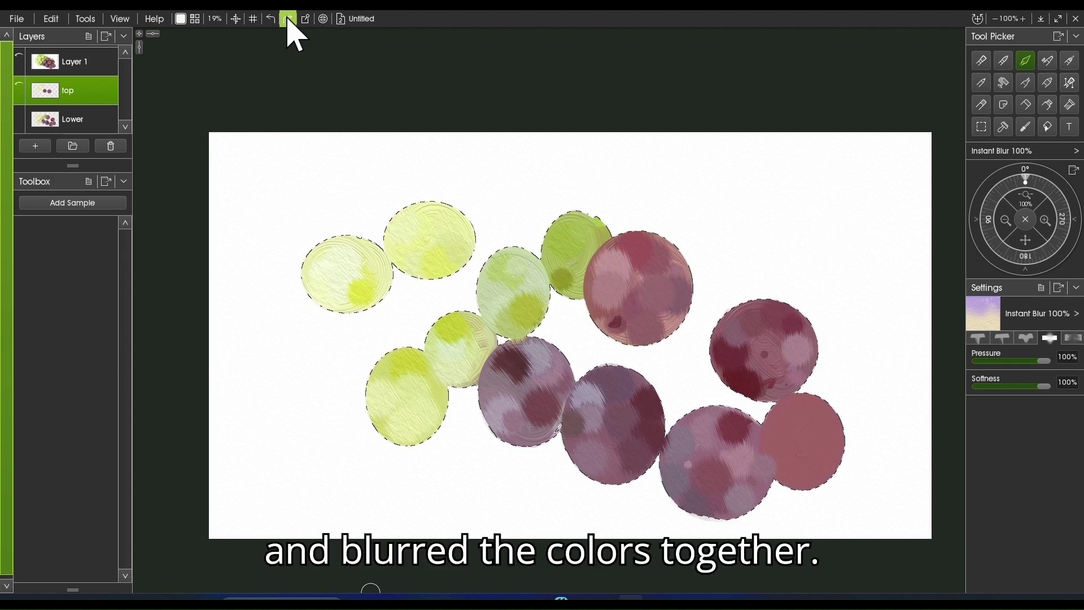
- Redo the colour dabs on the lower-right red grape and the shading of the selected foreground grapes
left_click(287, 19)
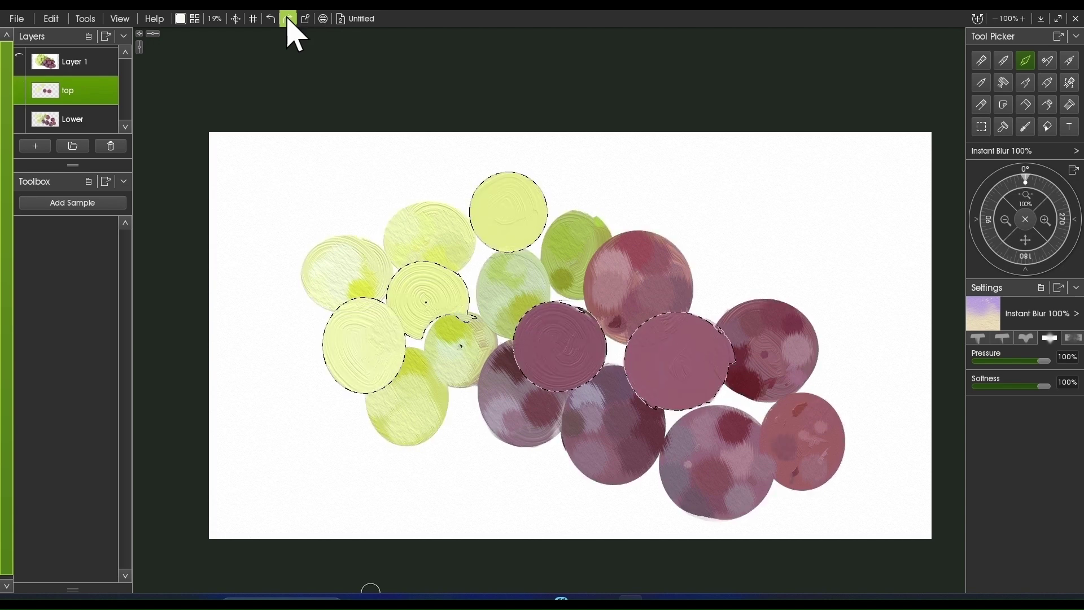
left_click(287, 18)
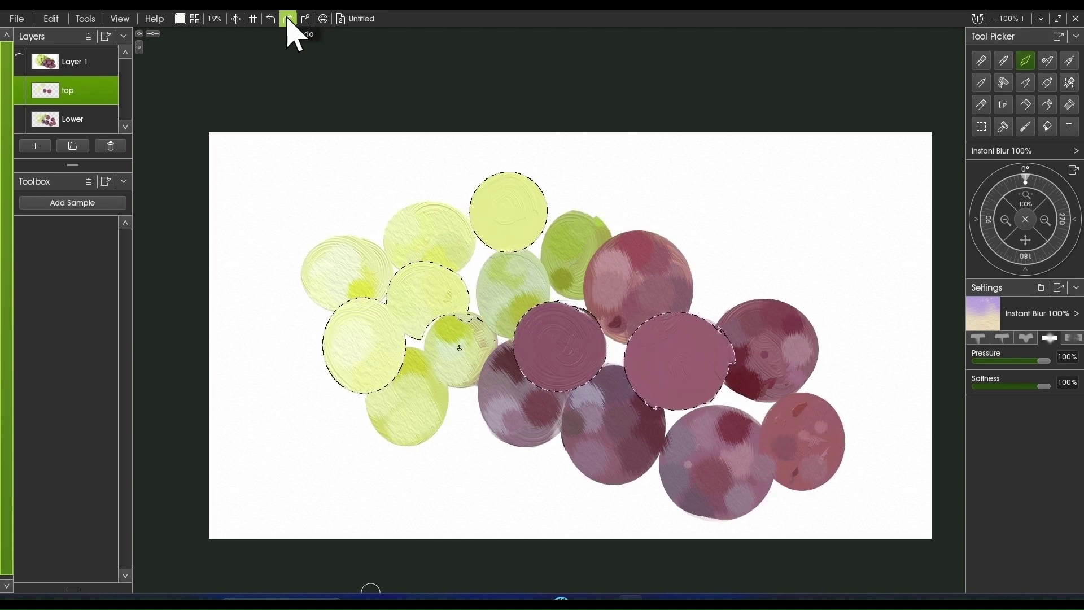
left_click(287, 18)
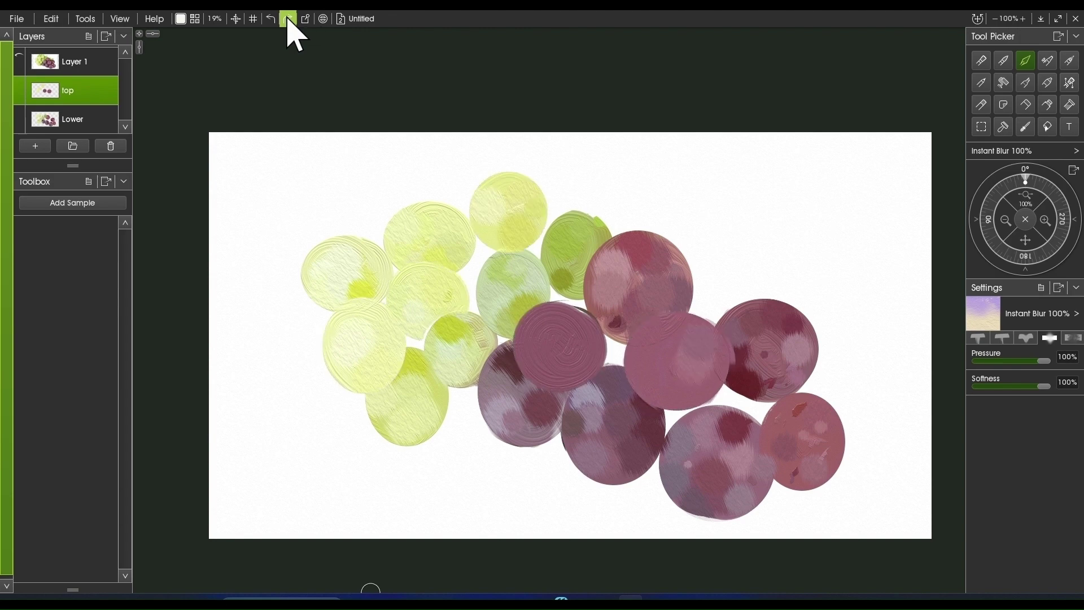